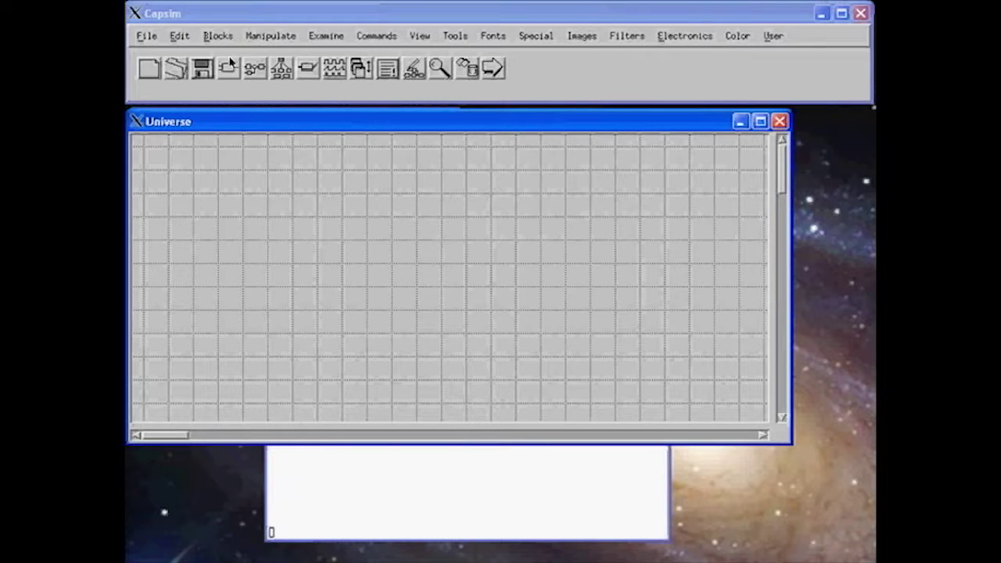
Step: Place a bdata block at the left side of the empty Universe grid
click(229, 69)
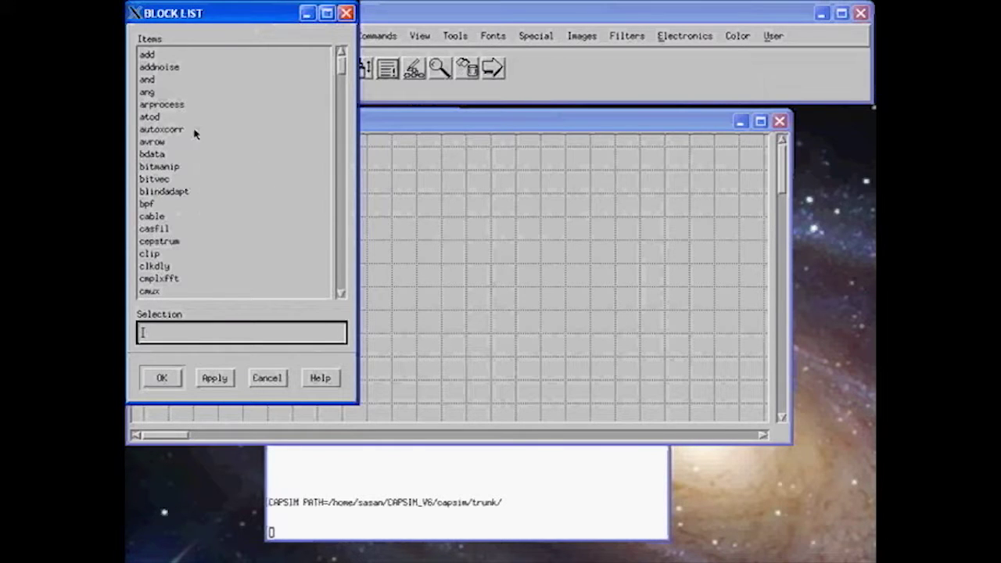
click(160, 156)
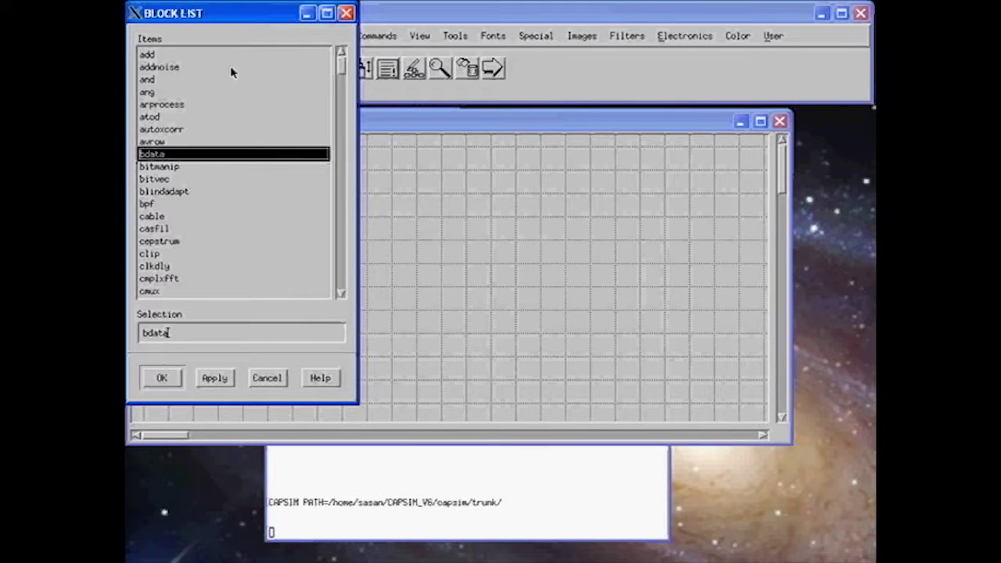
drag(230, 18, 747, 144)
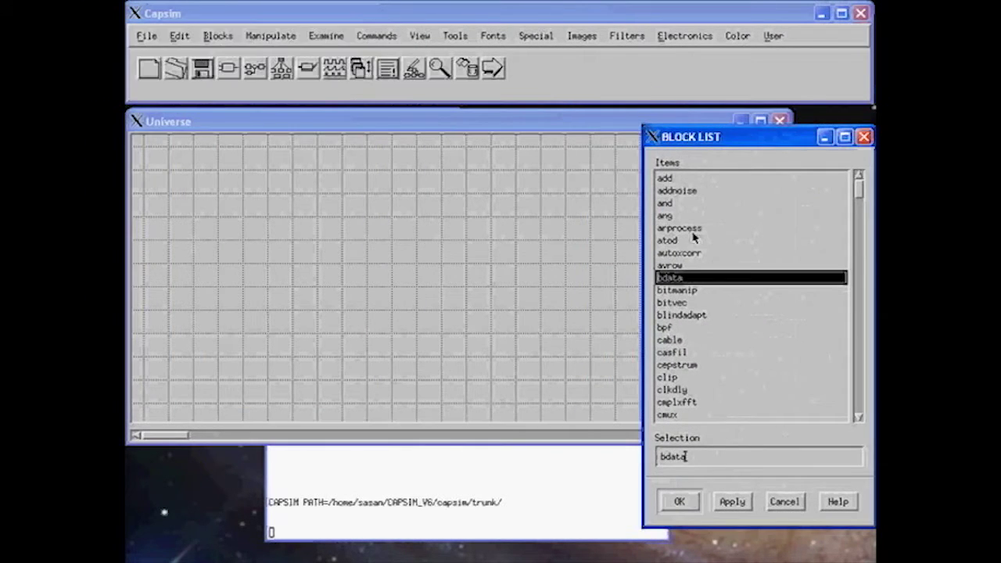
click(680, 504)
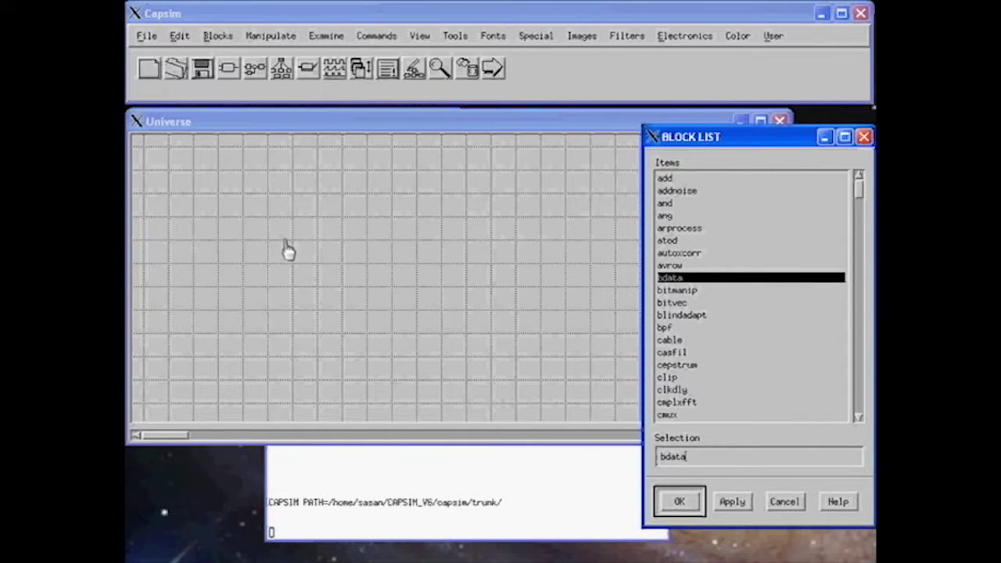
click(167, 249)
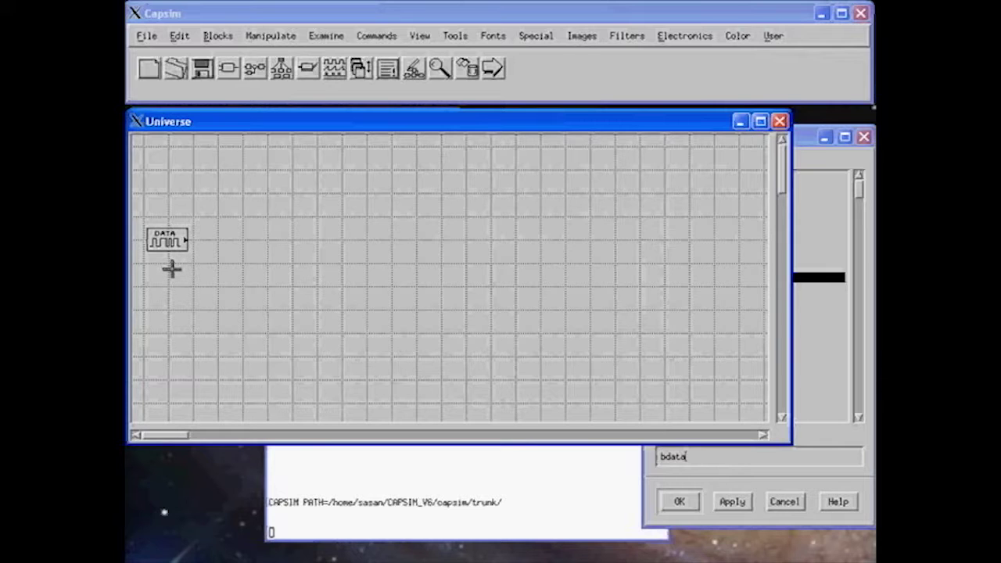
Step: Try setting the data block's total number of samples to output to 1000
click(171, 244)
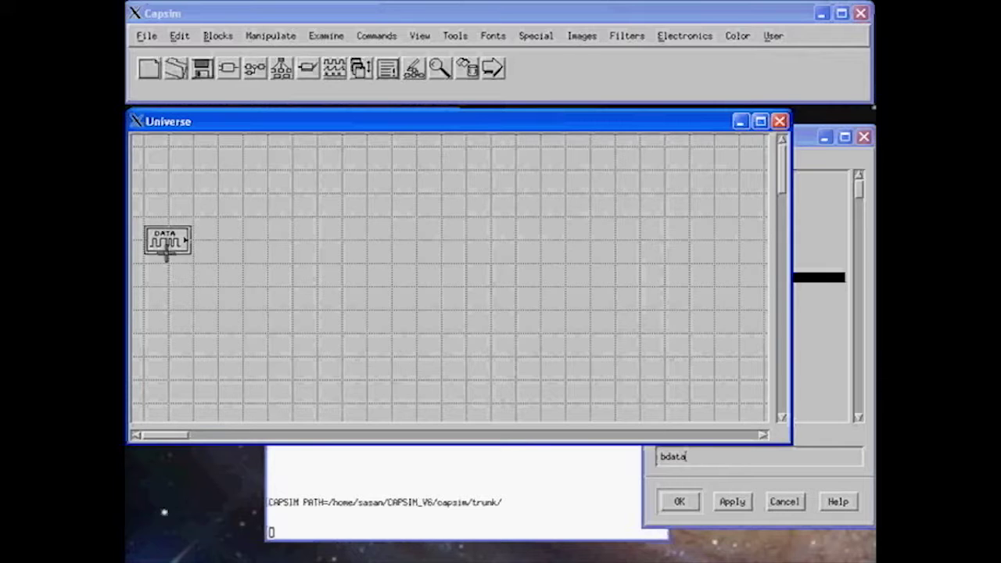
right_click(172, 244)
click(190, 286)
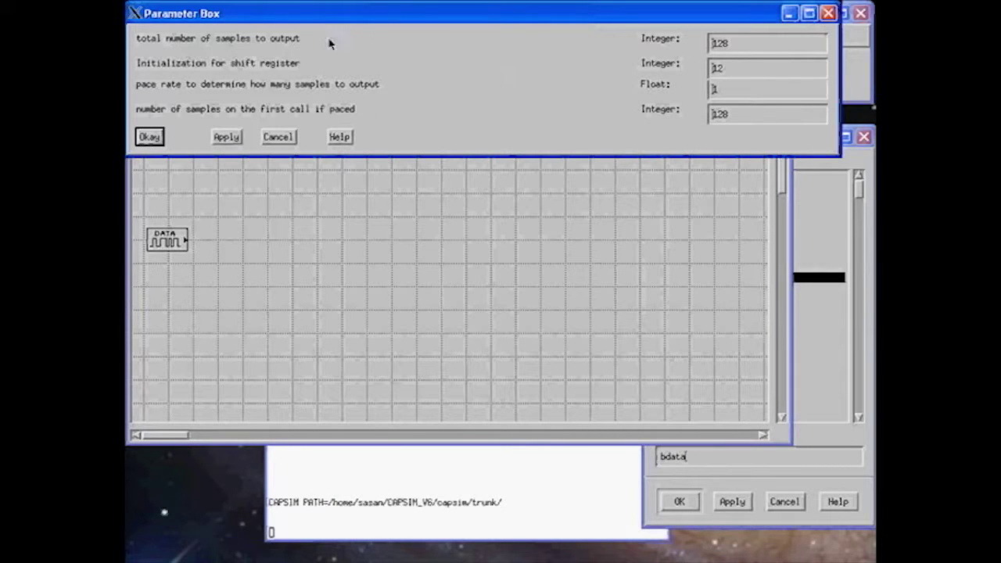
drag(738, 44, 707, 43)
text(1000)
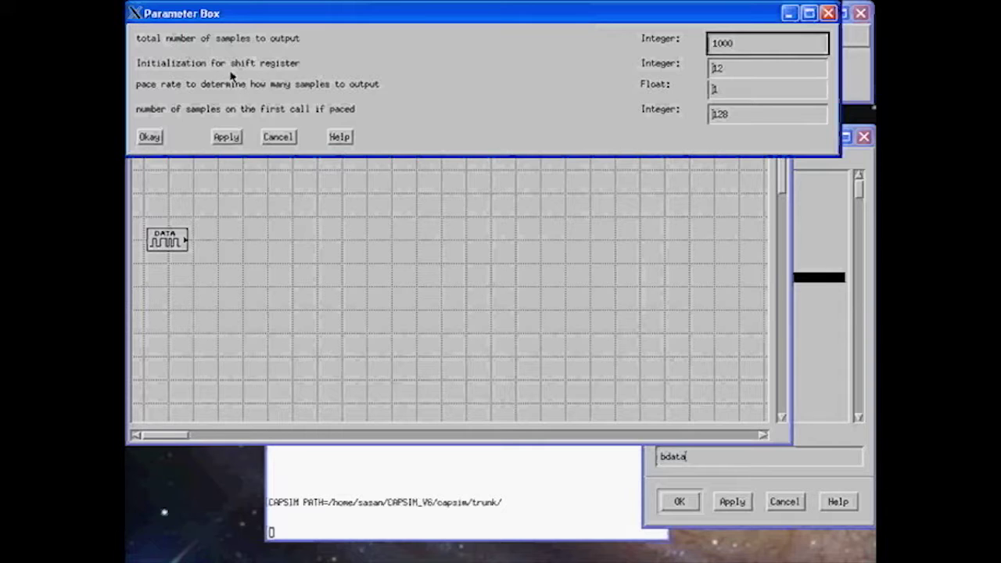
click(277, 137)
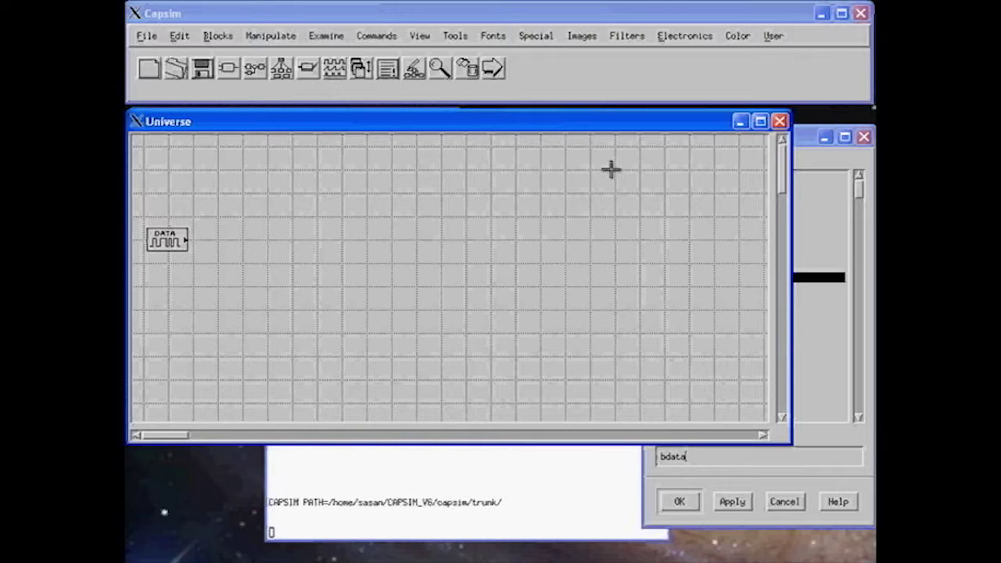
Step: Place a linecode block to the right of the data block on the same row
click(807, 141)
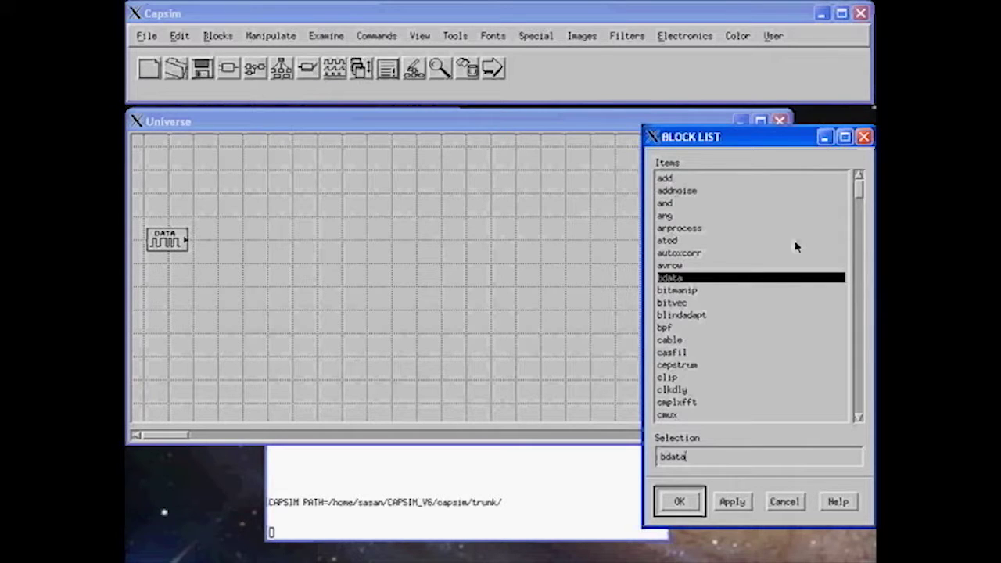
drag(860, 347, 860, 347)
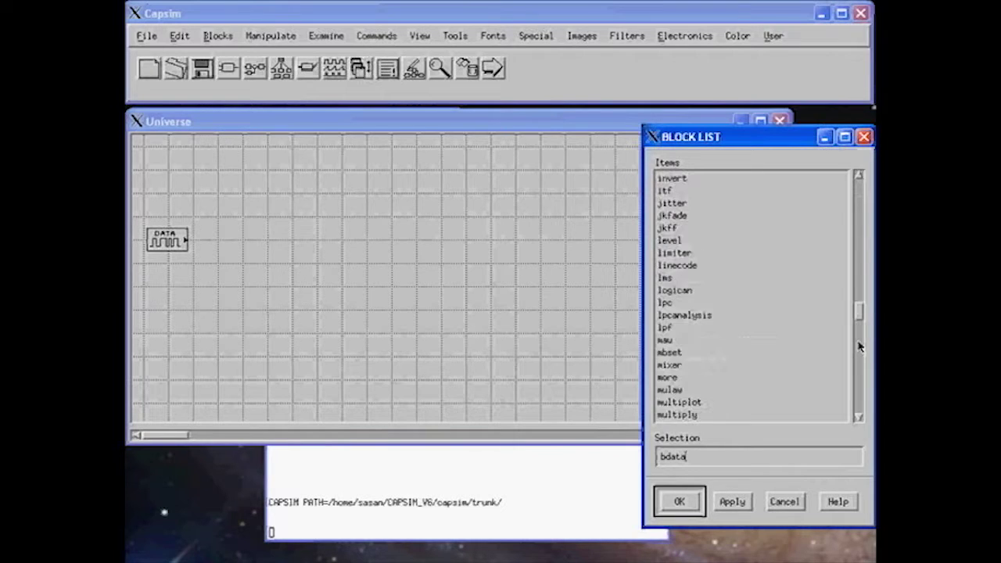
click(690, 266)
click(680, 502)
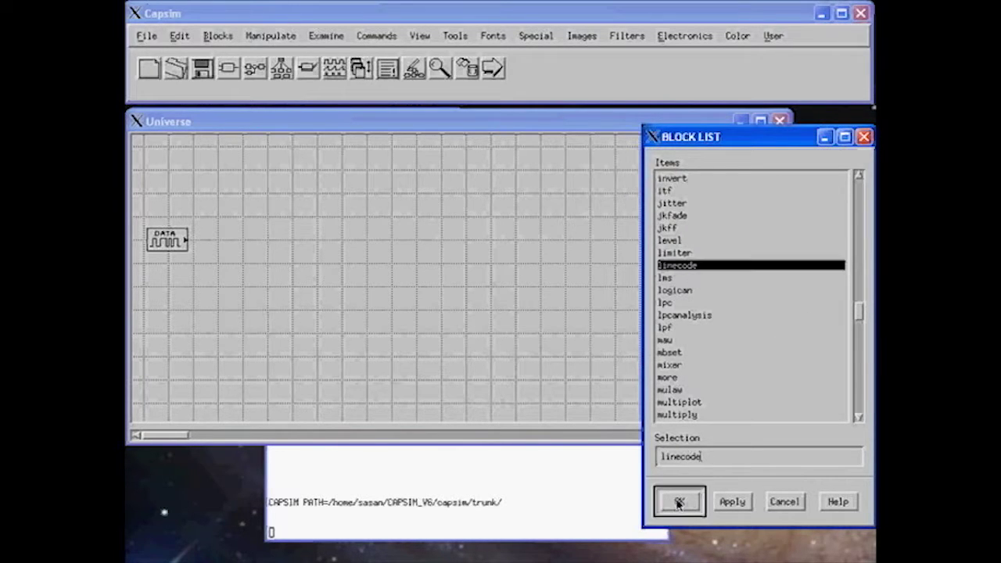
click(266, 239)
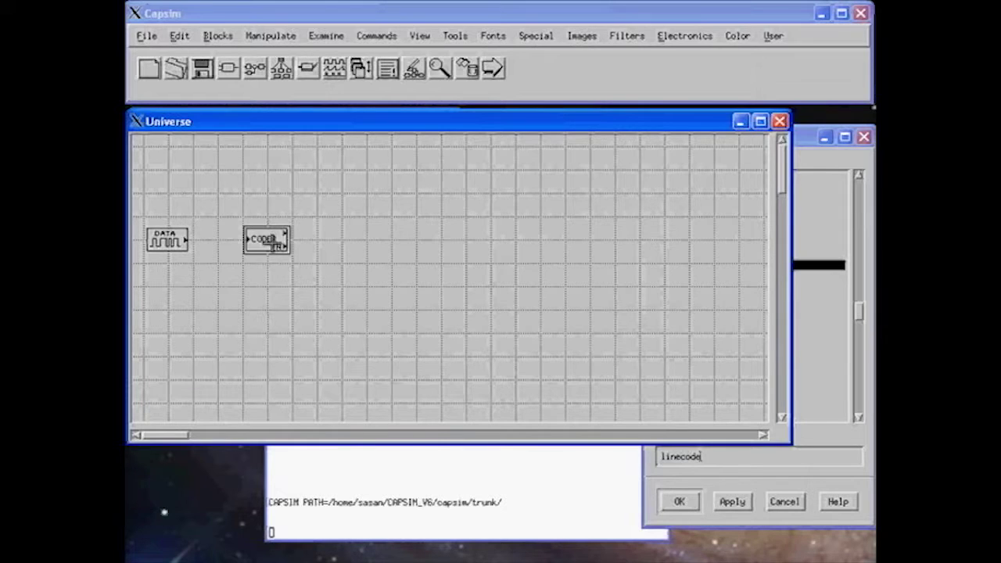
Step: Review the line coder's code type and samples-per-baud parameters, leaving them as they are
right_click(266, 239)
click(291, 285)
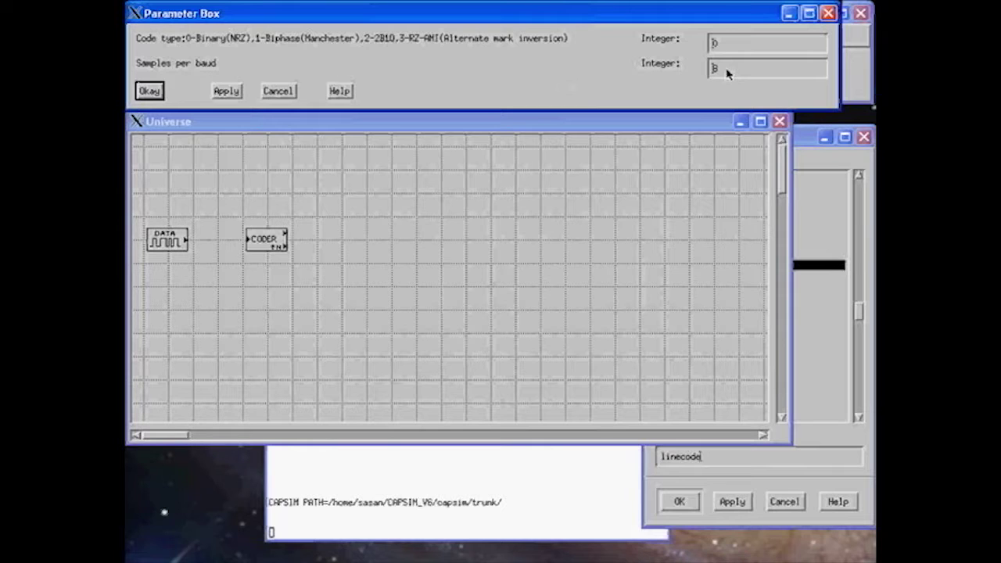
click(279, 90)
click(192, 241)
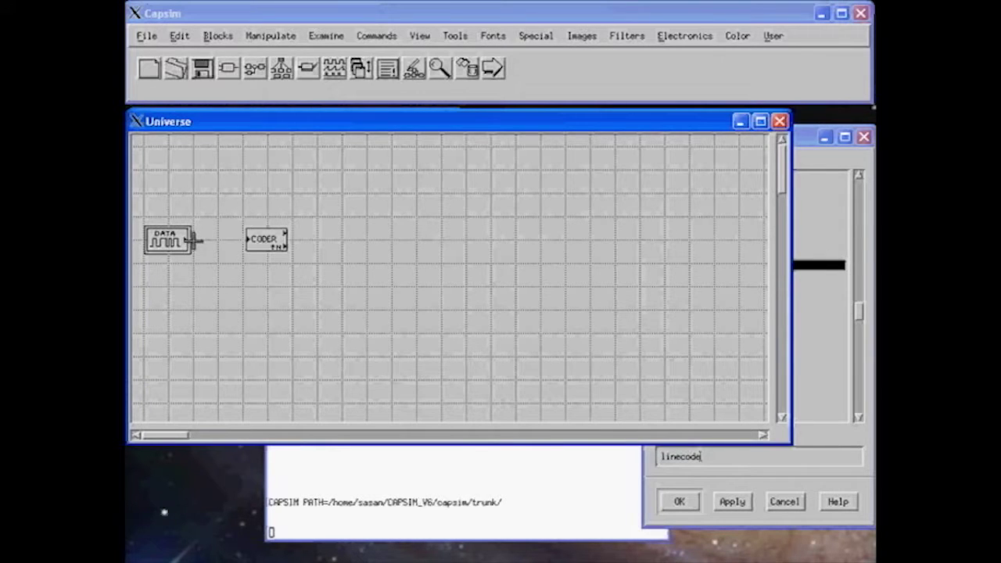
click(257, 240)
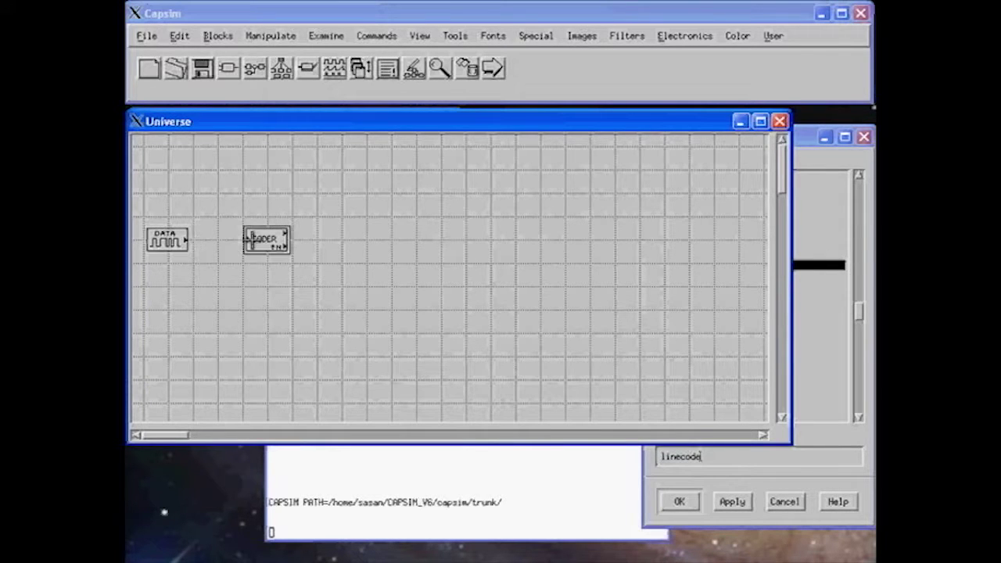
click(258, 240)
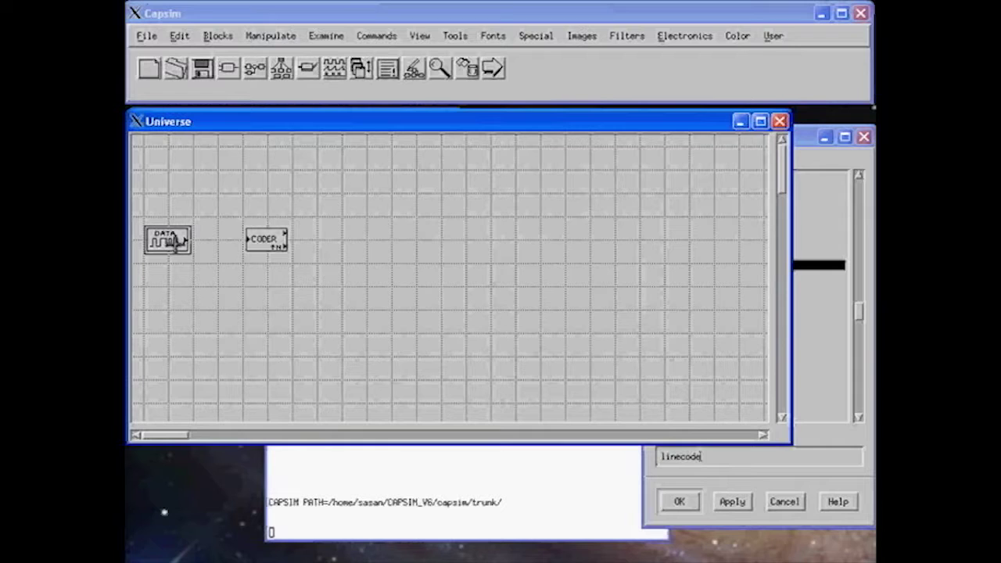
Step: Connect the data block's output to the coder block
right_click(168, 247)
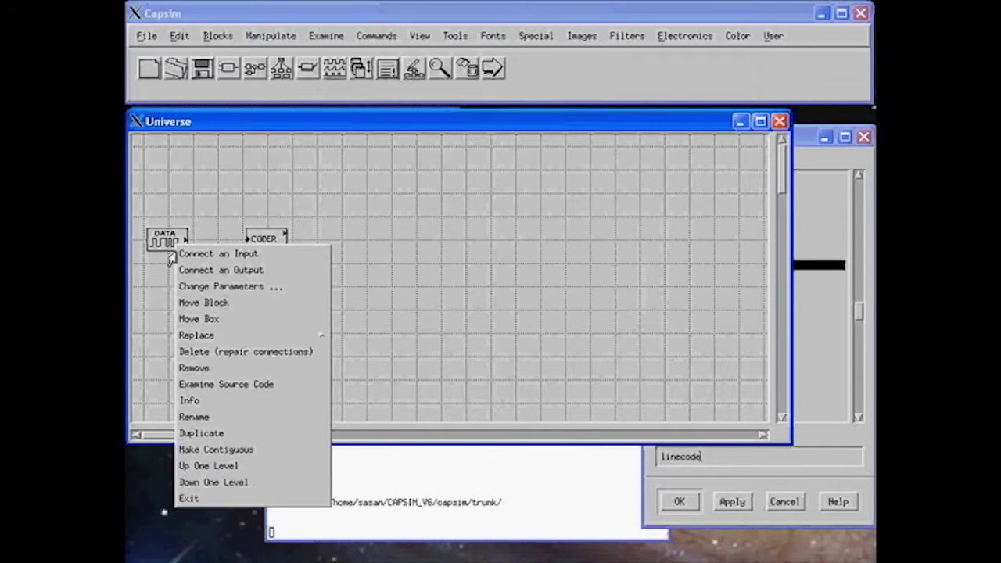
click(182, 274)
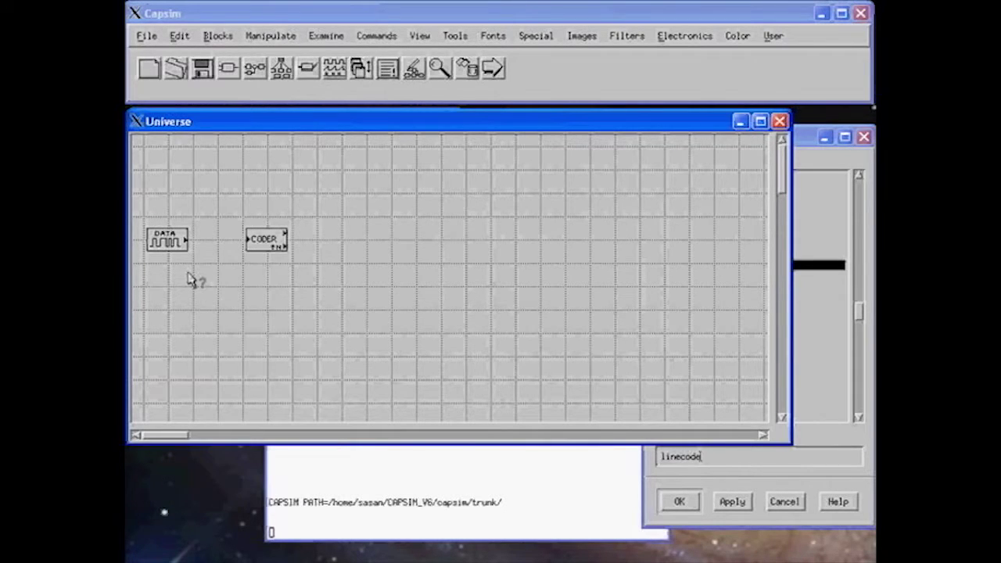
click(268, 245)
click(279, 244)
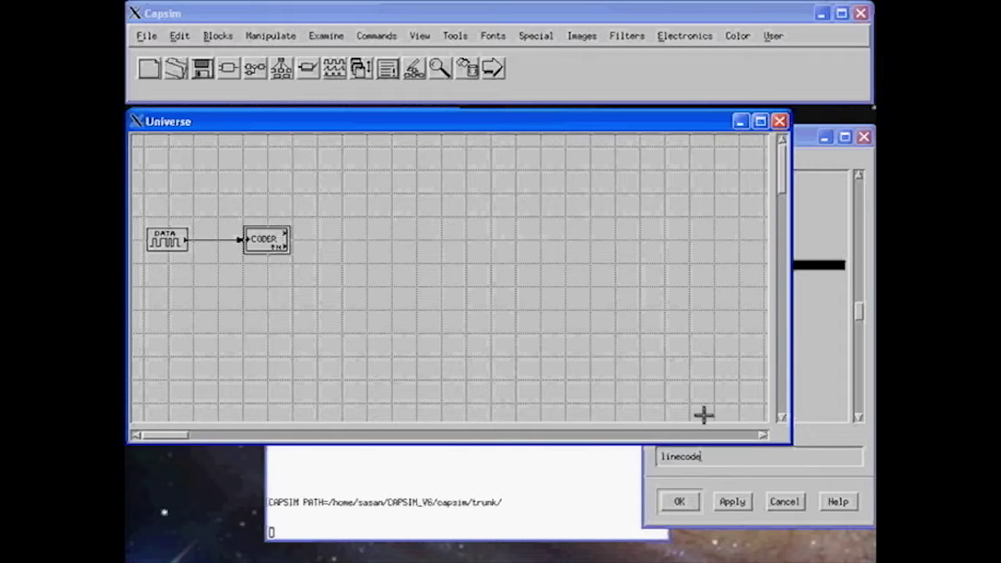
Step: Place a sqrtnyq shaping filter block to the right of the coder block
click(814, 435)
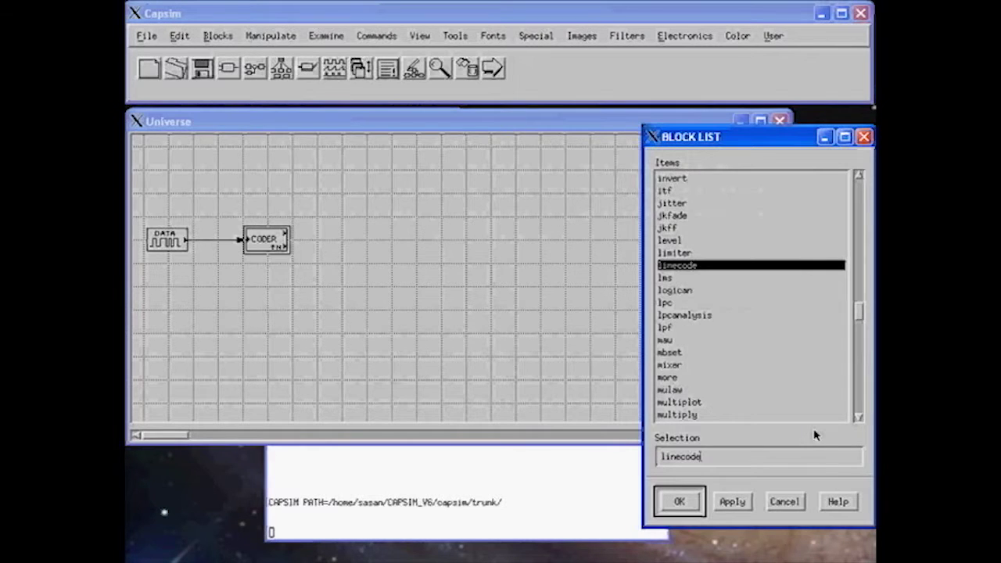
click(861, 420)
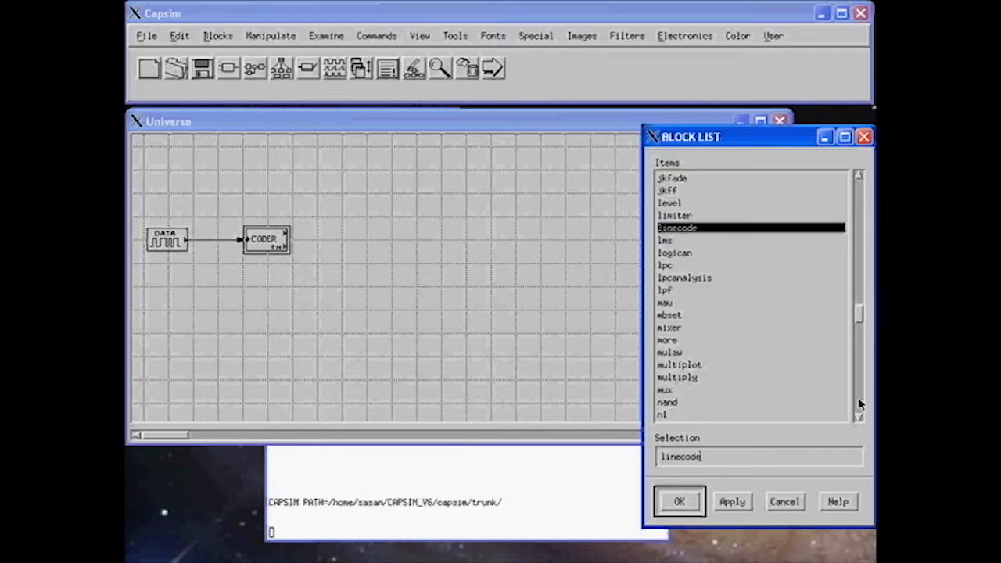
click(859, 403)
click(859, 403)
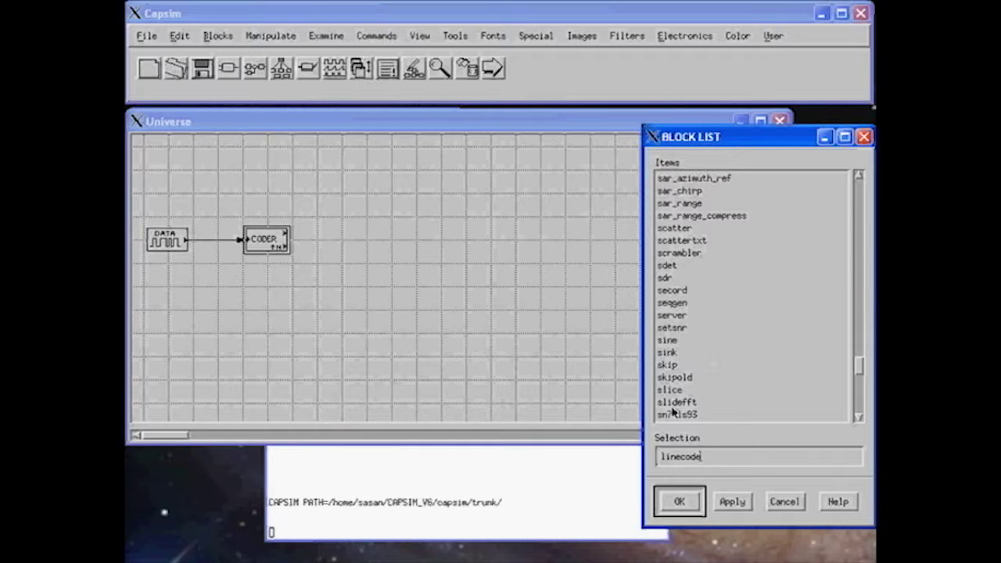
scroll(685, 395, down, 4)
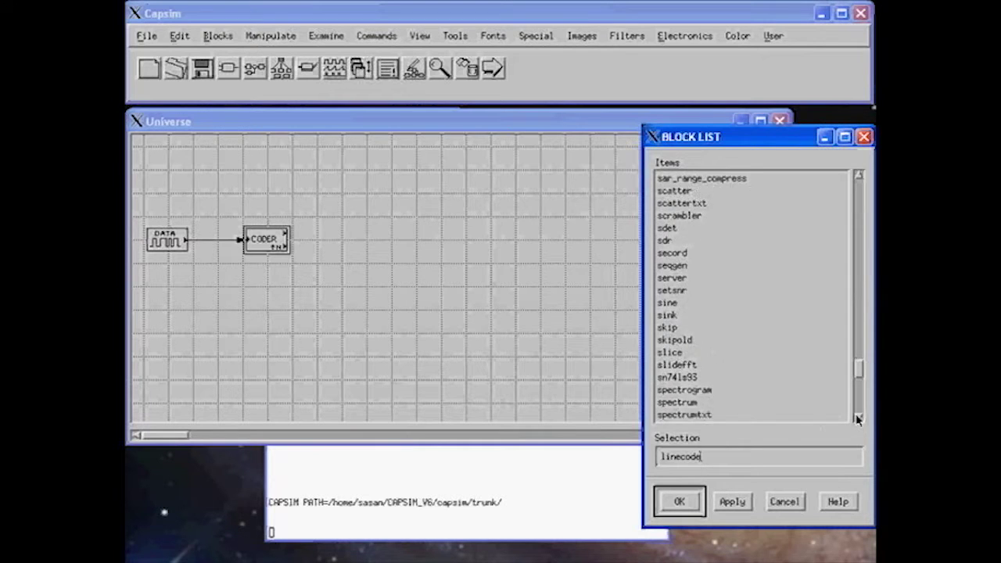
click(686, 395)
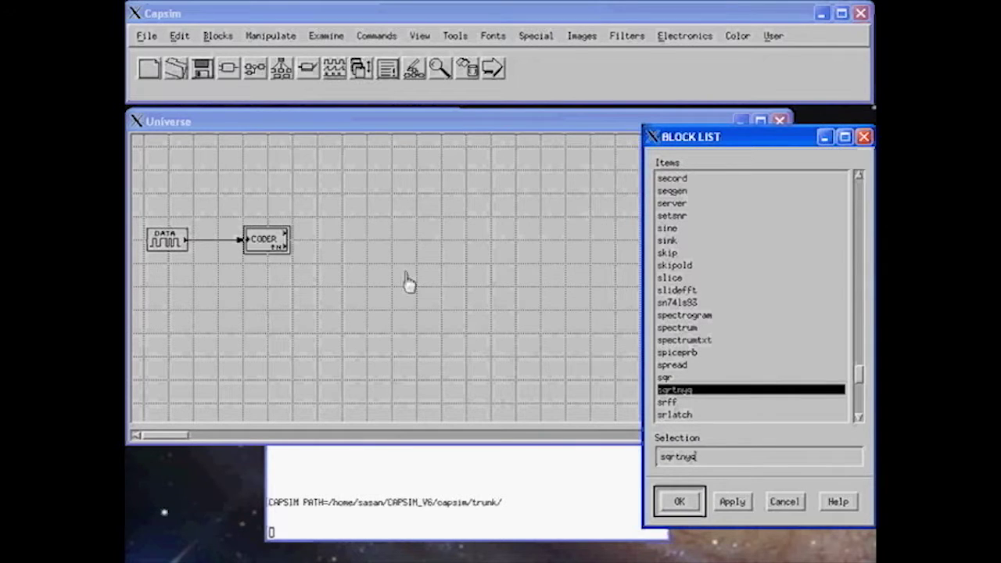
click(361, 247)
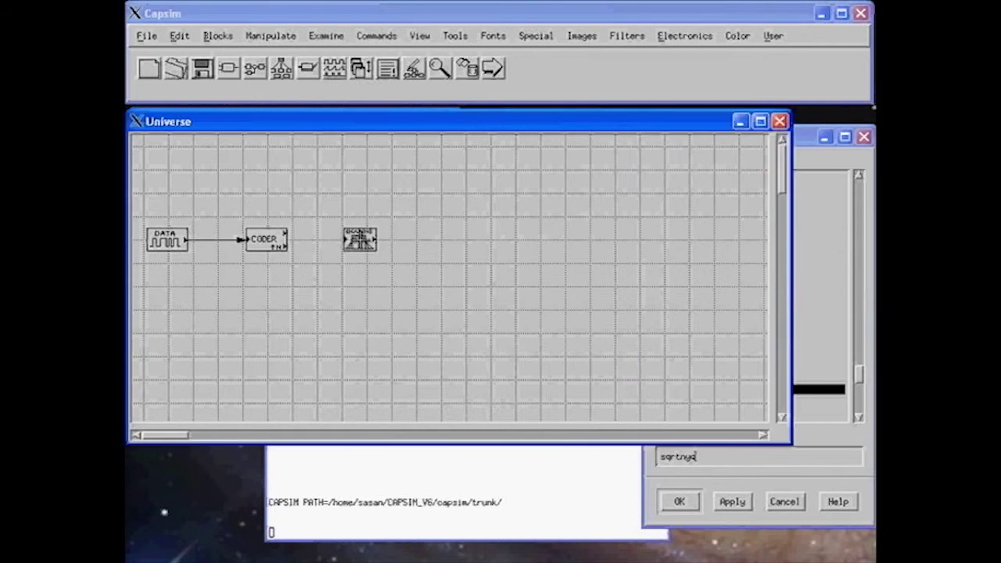
Step: Move the sqrtnyq block closer to the coder block, keeping it on the same row
right_click(358, 244)
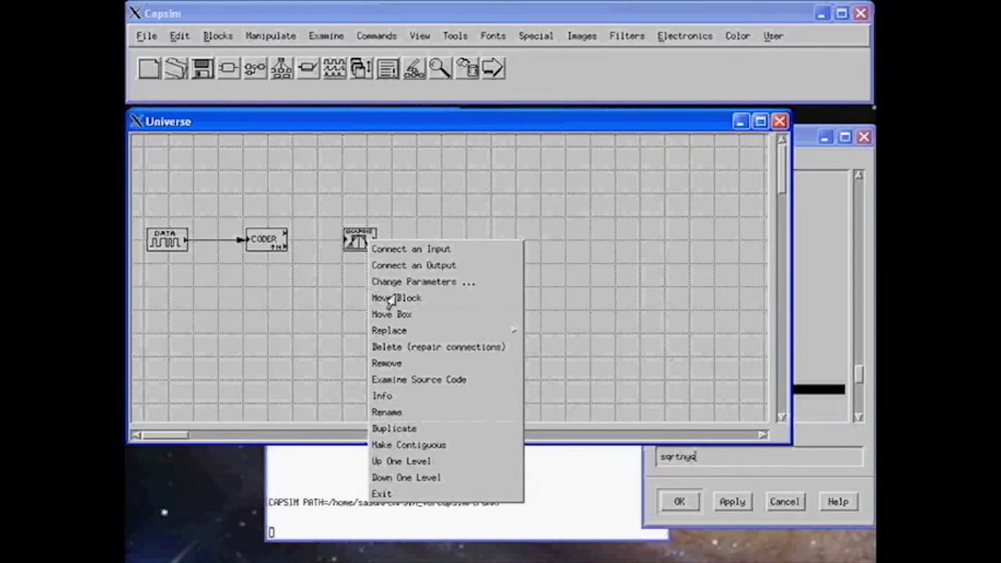
click(392, 298)
click(341, 246)
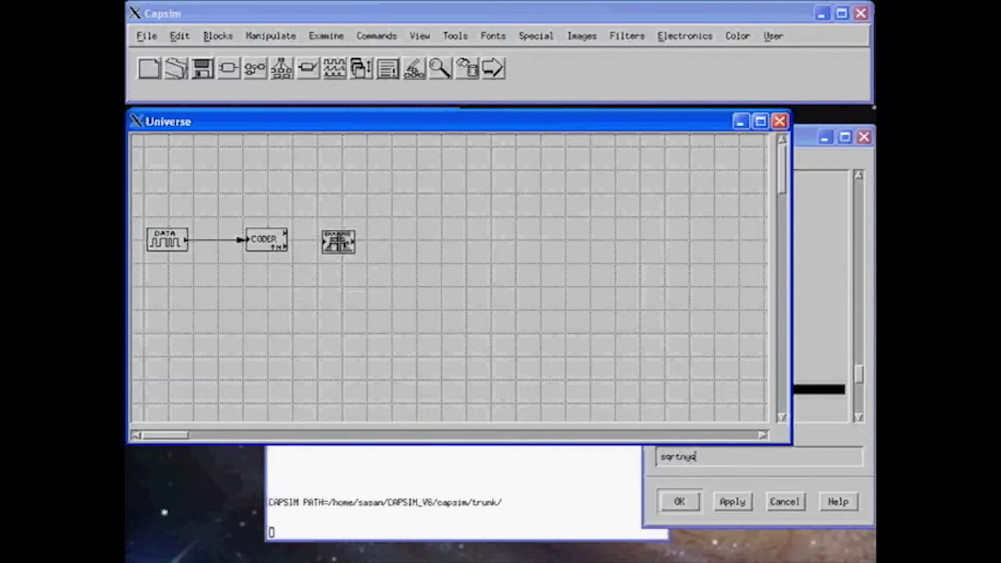
click(349, 252)
Step: Connect an output of the coder block to the sqrtnyq shaping block
click(265, 238)
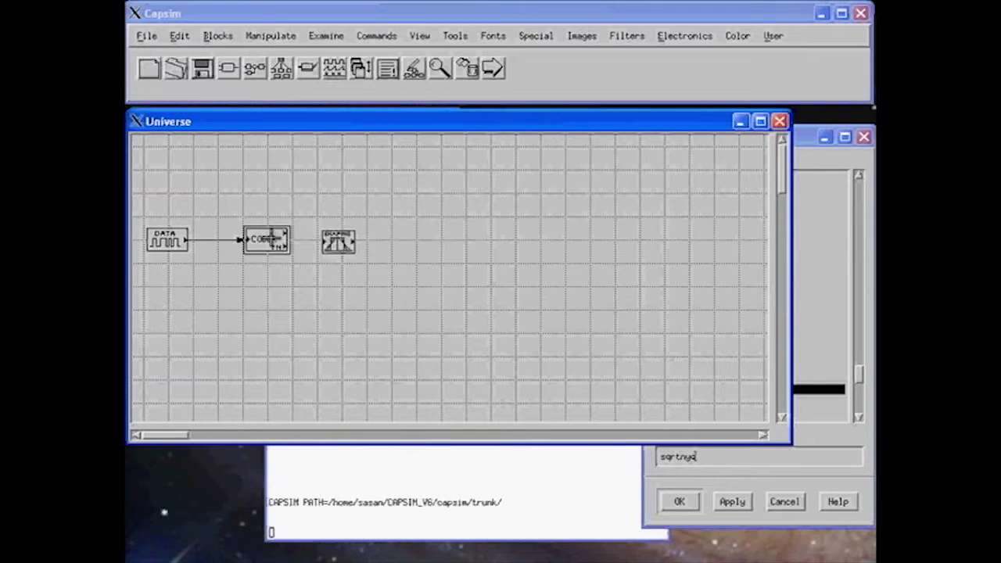
right_click(266, 241)
click(278, 266)
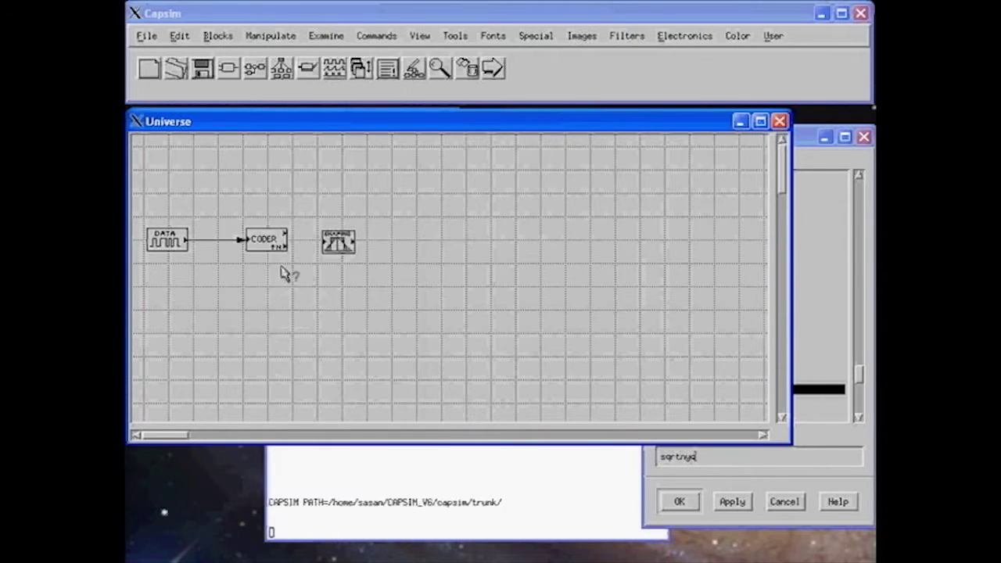
click(337, 244)
click(347, 247)
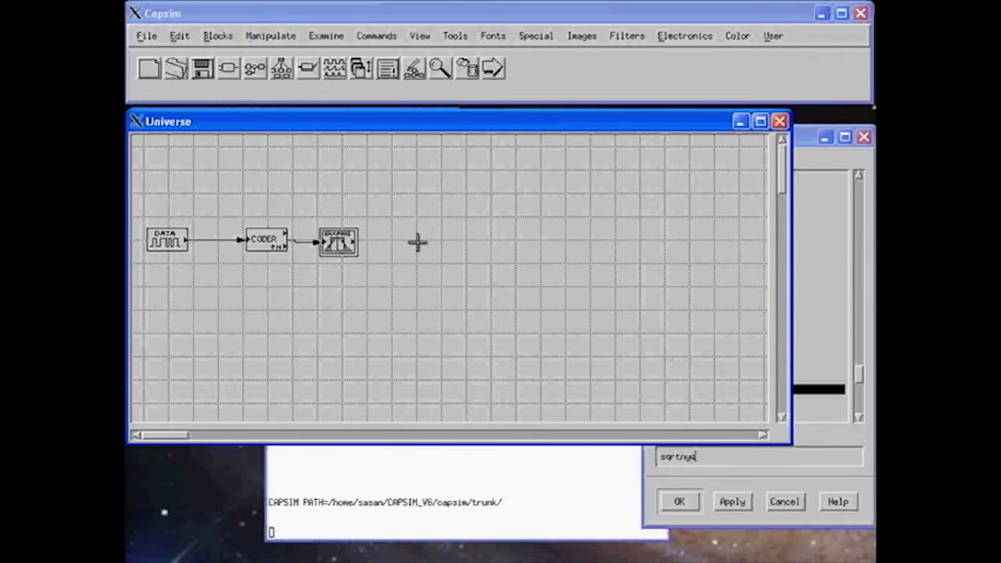
Step: Place a second sqrtnyq block further right of the first one and nudge it slightly left into line with the row
click(809, 144)
click(678, 501)
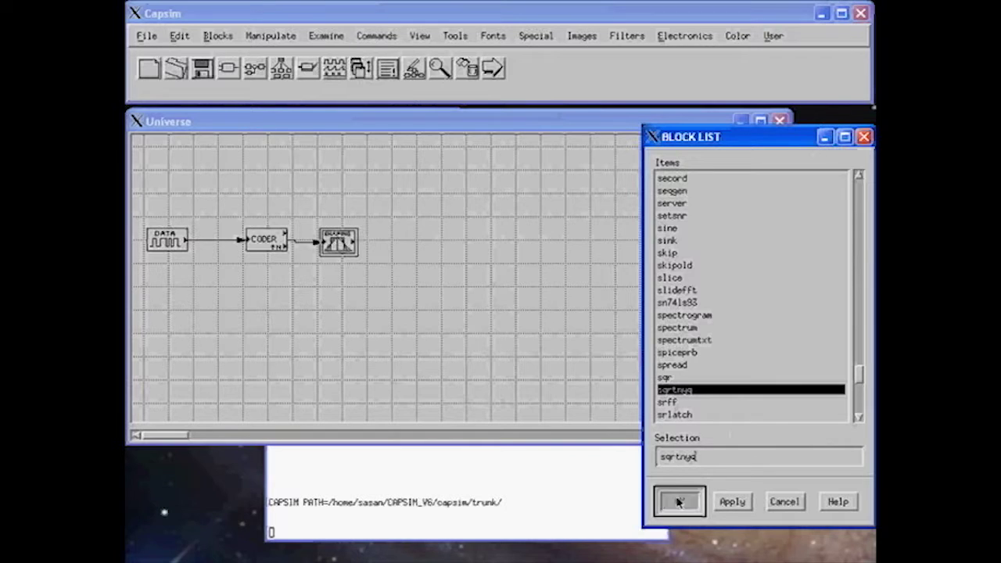
click(467, 250)
right_click(462, 244)
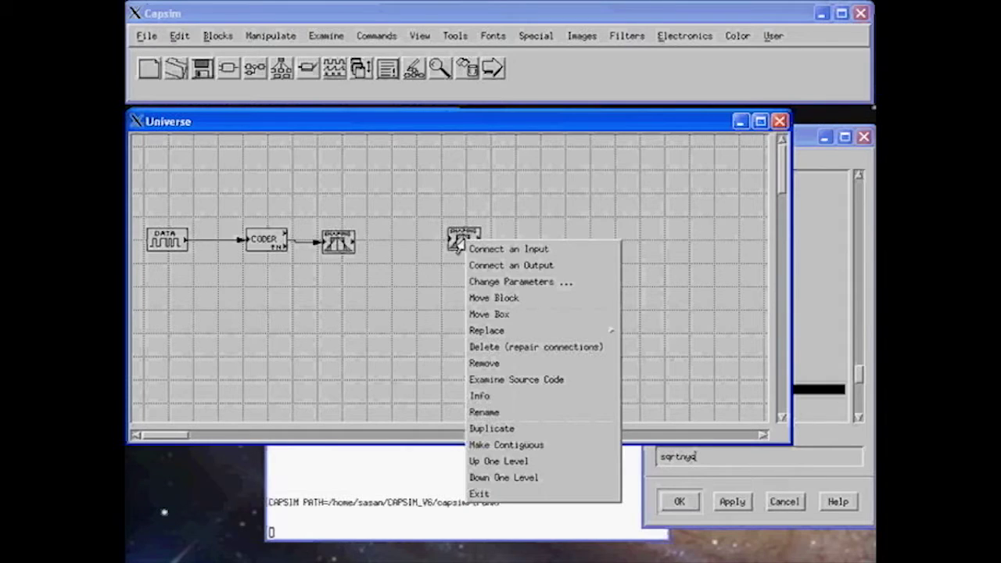
click(493, 298)
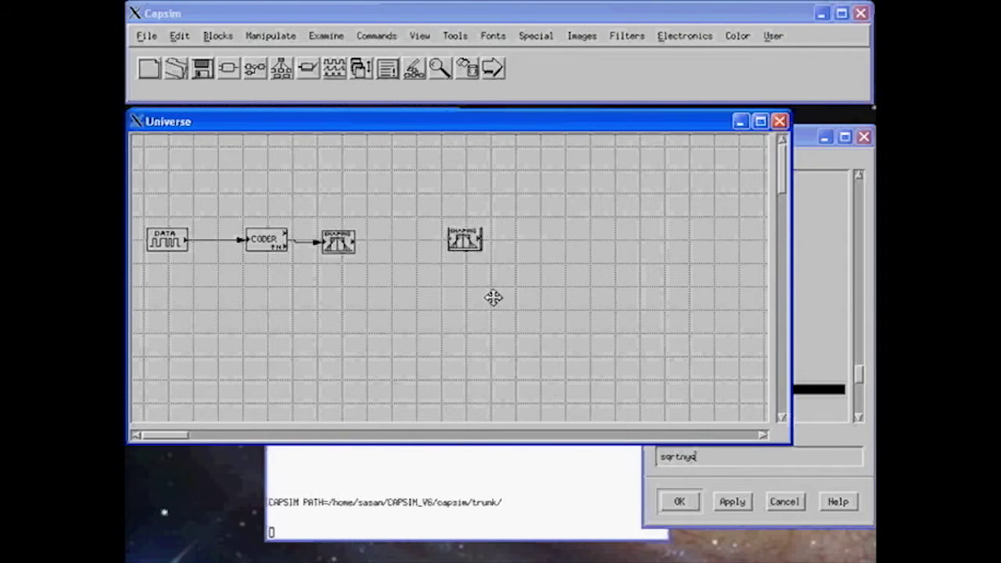
drag(464, 246, 460, 242)
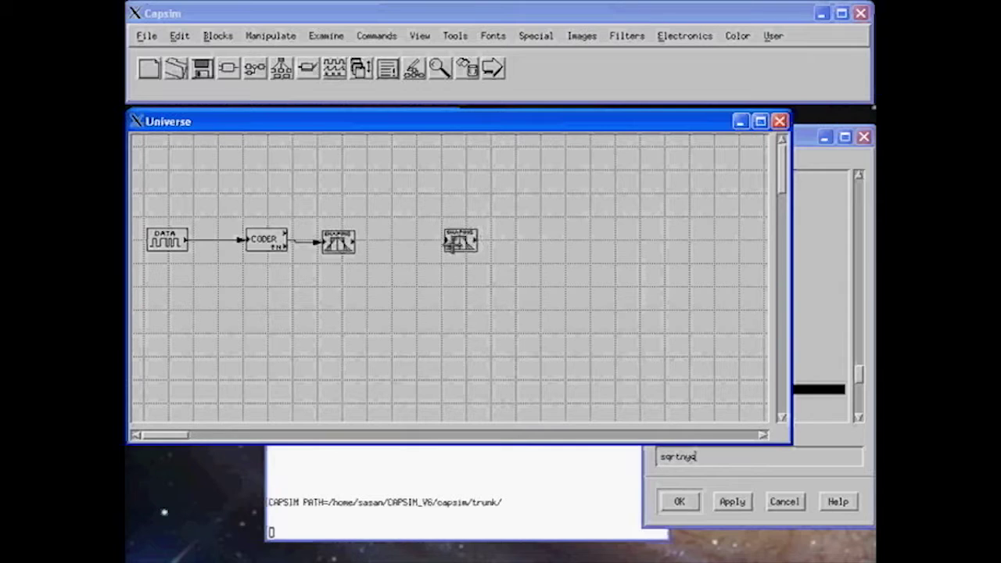
Step: Connect the output of the first sqrtnyq shaping block to the input of the second sqrtnyq block
click(339, 243)
right_click(338, 244)
click(395, 273)
click(460, 241)
Step: Place an eye probe block from the block list to the right of the second sqrtnyq block, on the same row
click(773, 460)
double_click(694, 457)
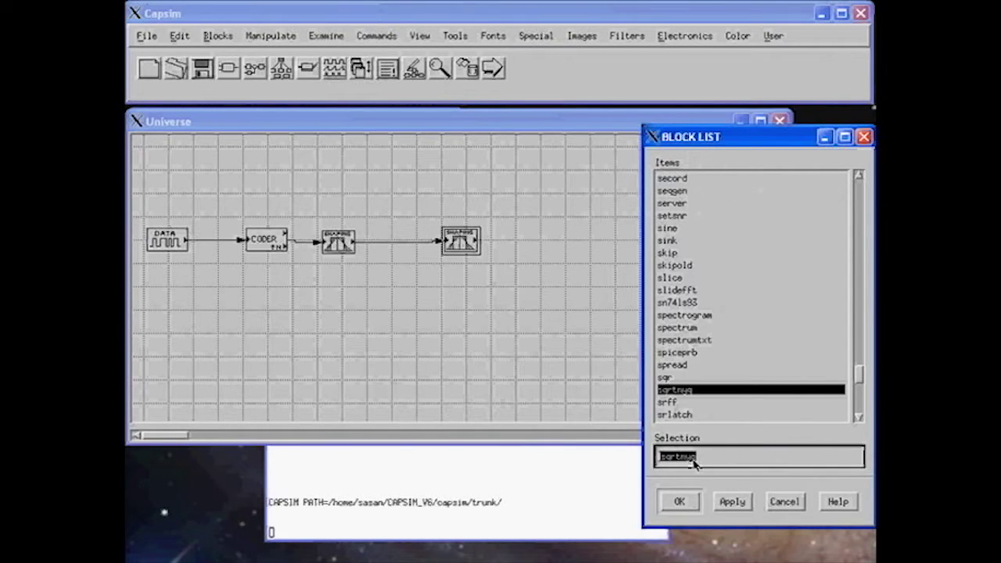
text(sq)
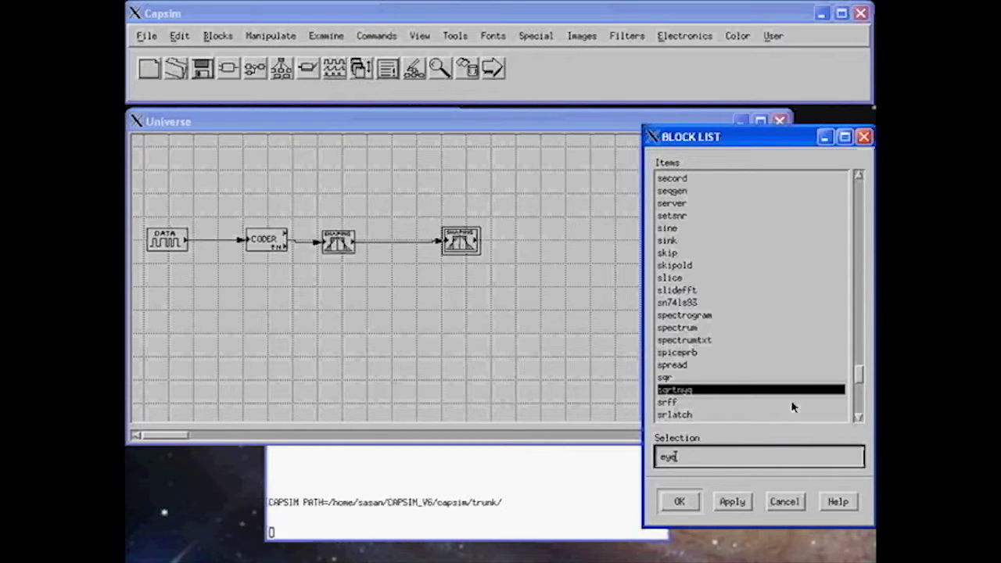
drag(861, 376, 860, 404)
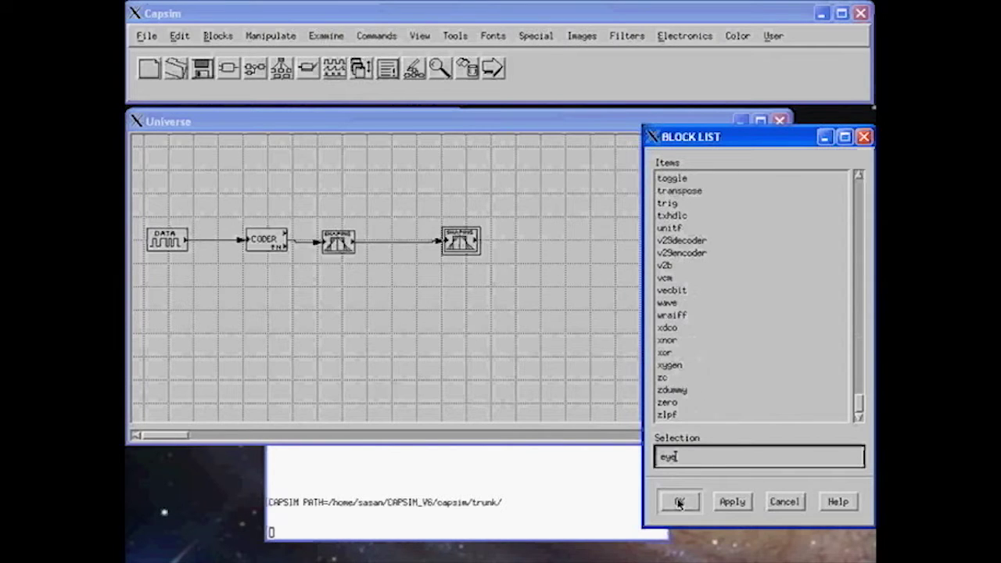
click(679, 504)
click(687, 501)
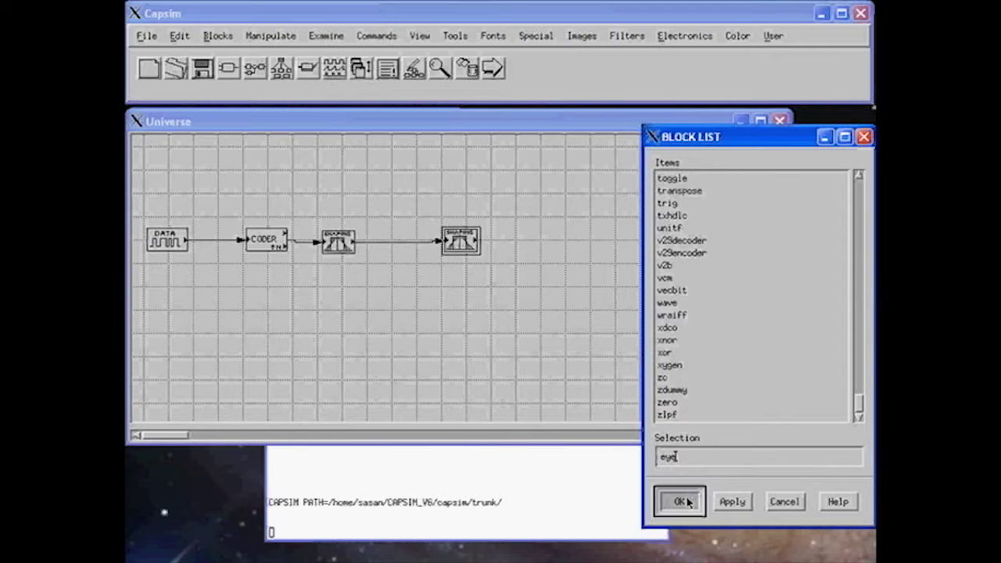
click(559, 249)
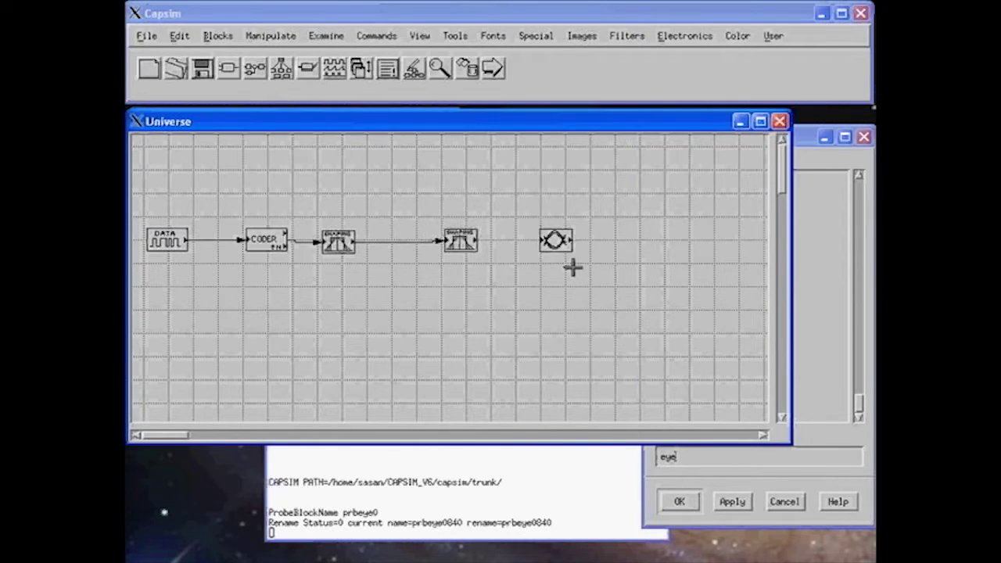
Step: Connect the output of the second sqrtnyq shaping block to the eye probe block
click(559, 247)
right_click(457, 244)
click(493, 271)
click(557, 241)
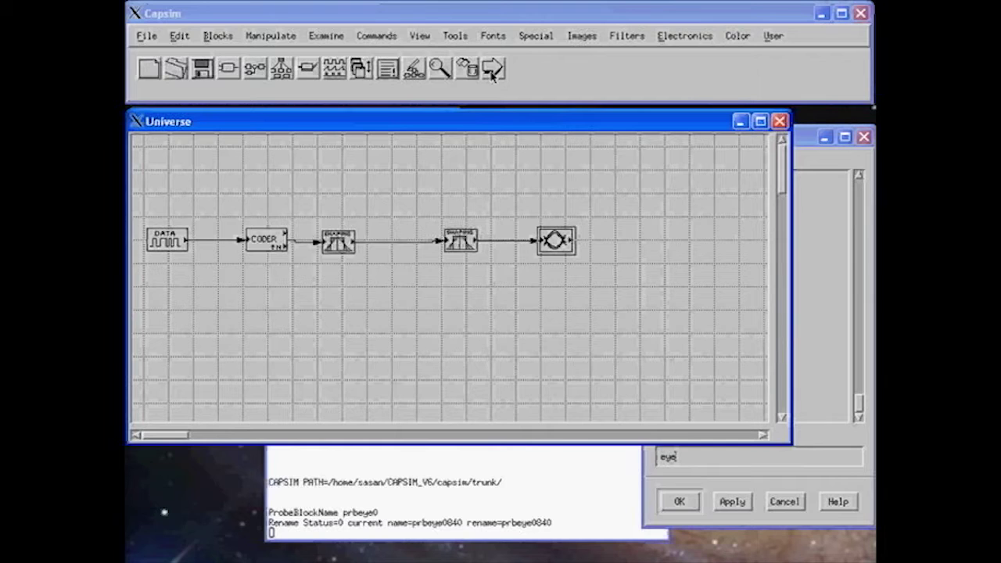
Step: Save the block diagram under the file name tut1
click(147, 37)
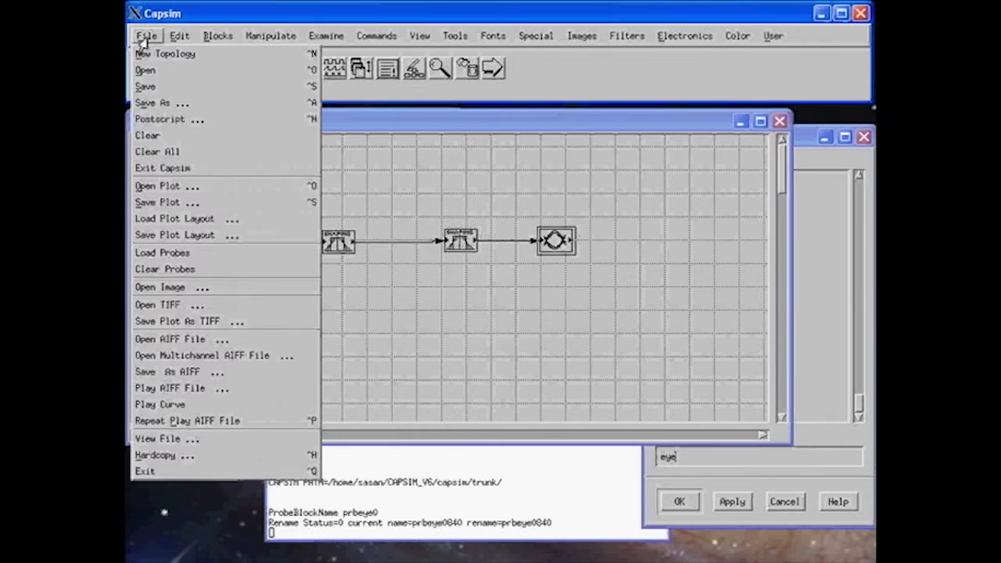
click(155, 103)
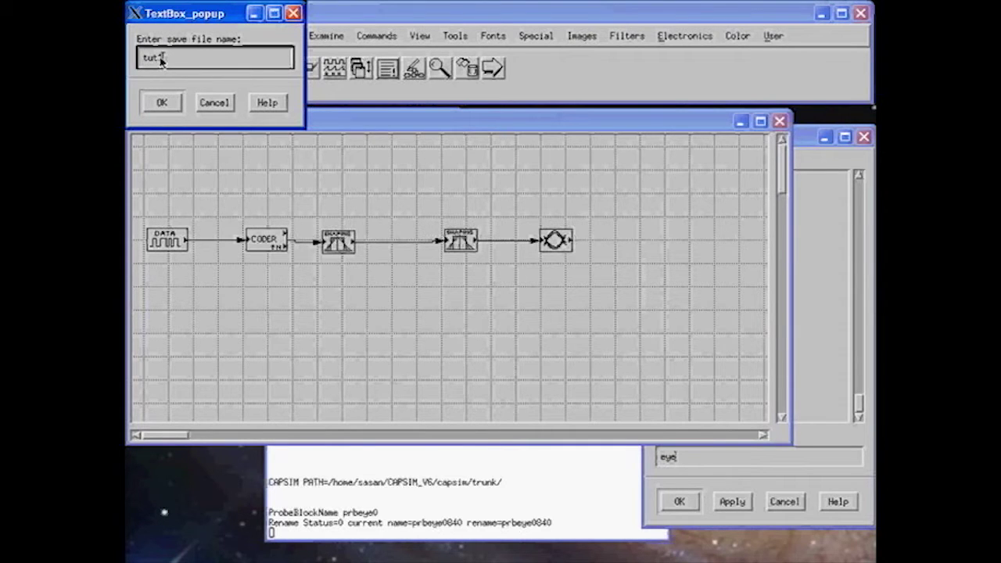
click(162, 103)
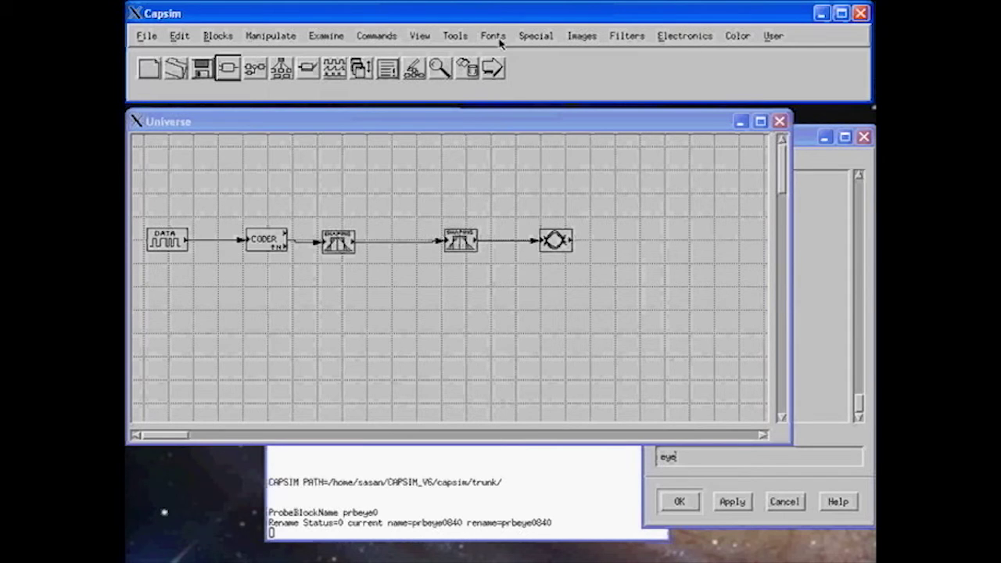
Step: Run the simulation and move the eye diagram plot window clear of the data, coder and first shaping blocks
click(495, 72)
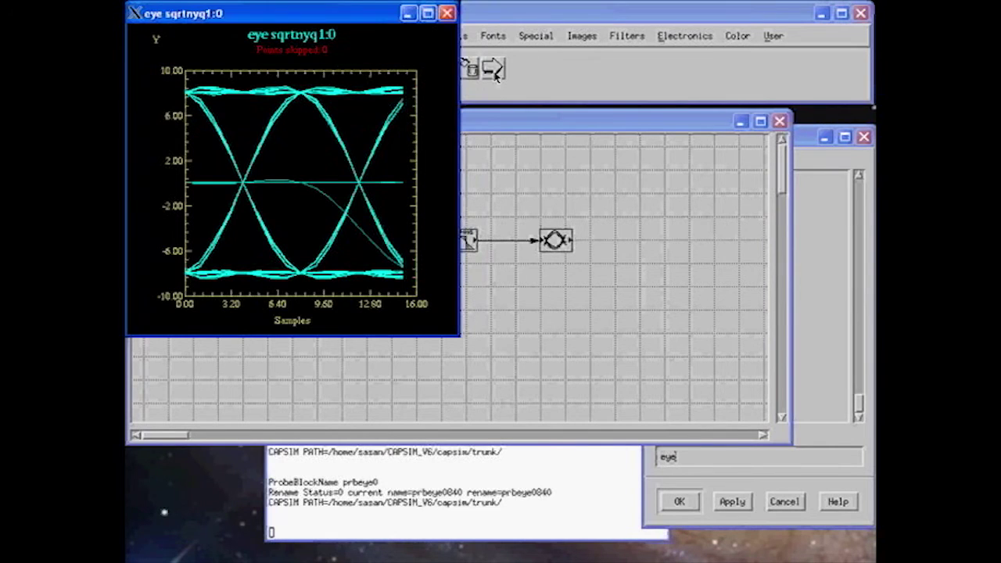
drag(329, 26, 442, 165)
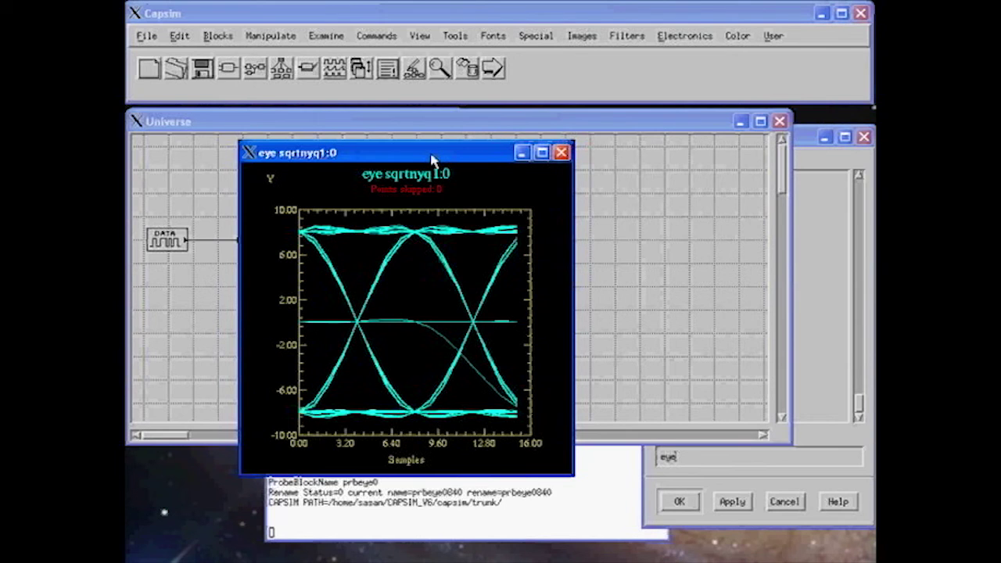
drag(434, 160, 489, 286)
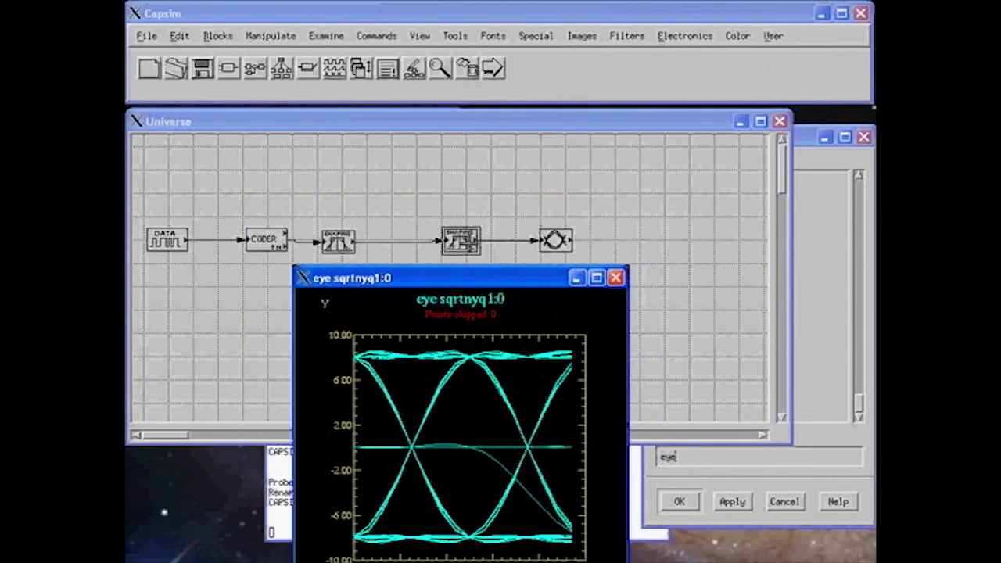
drag(460, 284, 557, 175)
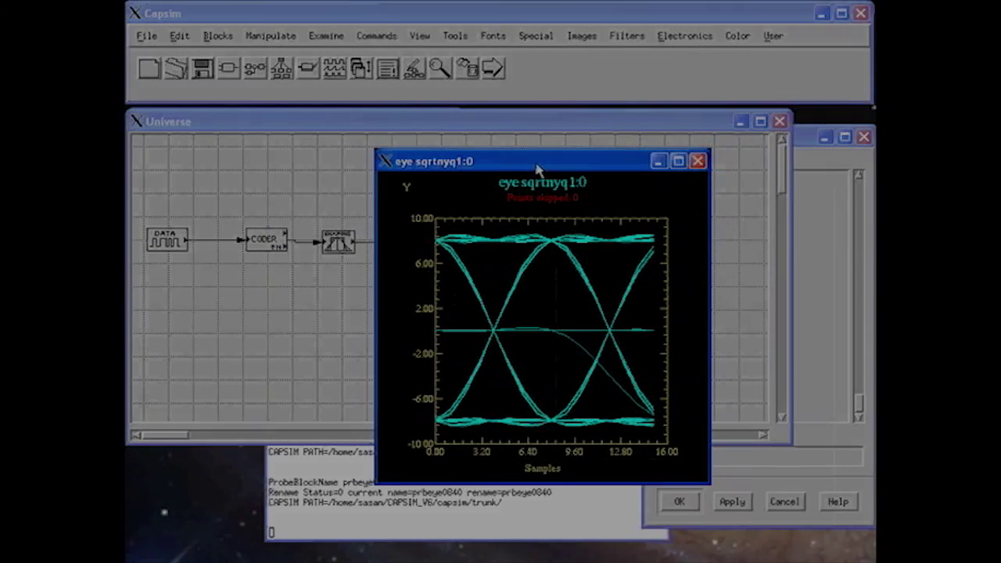